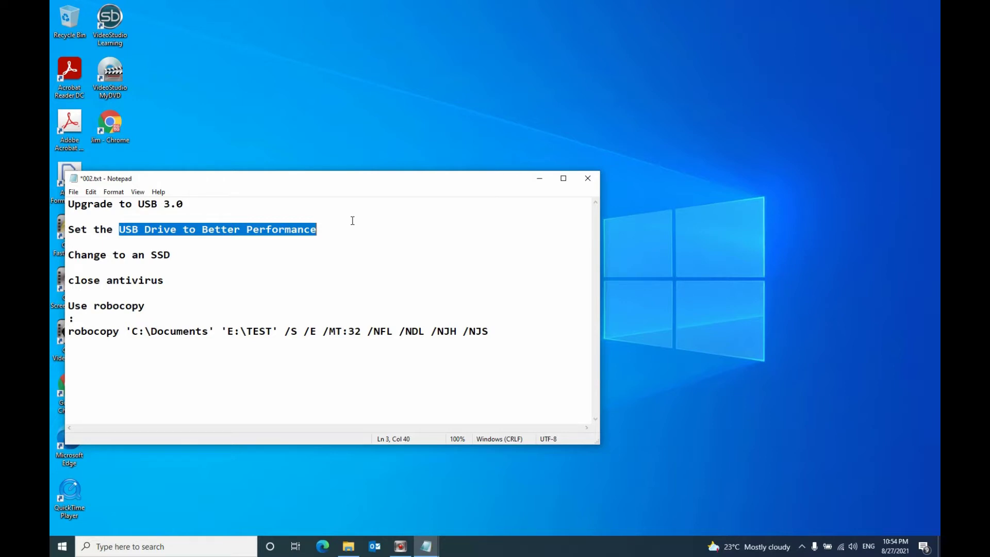
- Highlight the note's tips: Upgrade to USB 3.0, Change to an SSD, and set the USB drive to Better Performance
{"action": "left_click", "coordinate": [183, 205]}
{"action": "left_click_drag", "start_coordinate": [182, 206], "coordinate": [69, 208]}
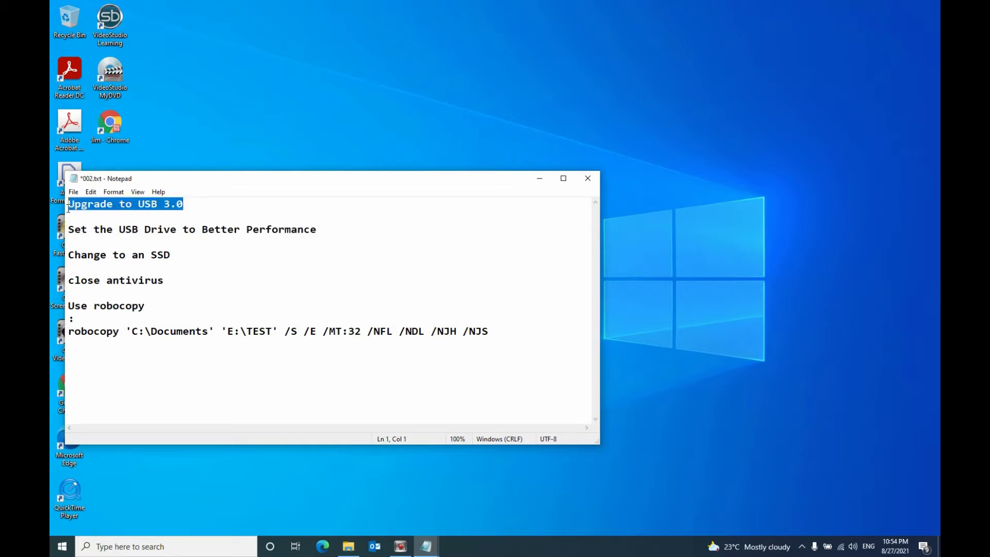
{"action": "left_click_drag", "start_coordinate": [137, 207], "coordinate": [196, 206]}
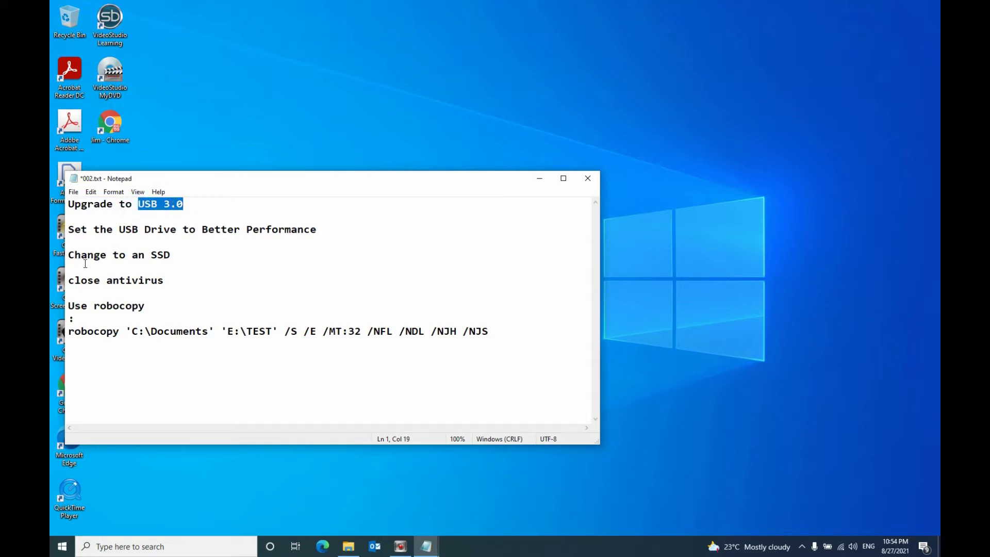
{"action": "left_click", "coordinate": [69, 255]}
{"action": "left_click_drag", "start_coordinate": [70, 255], "coordinate": [184, 263]}
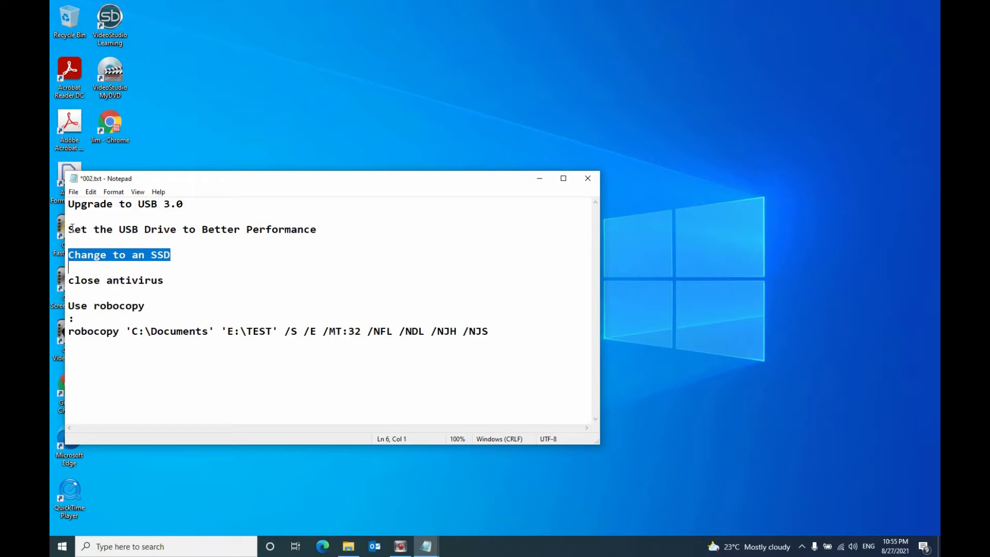
{"action": "left_click_drag", "start_coordinate": [74, 229], "coordinate": [322, 232]}
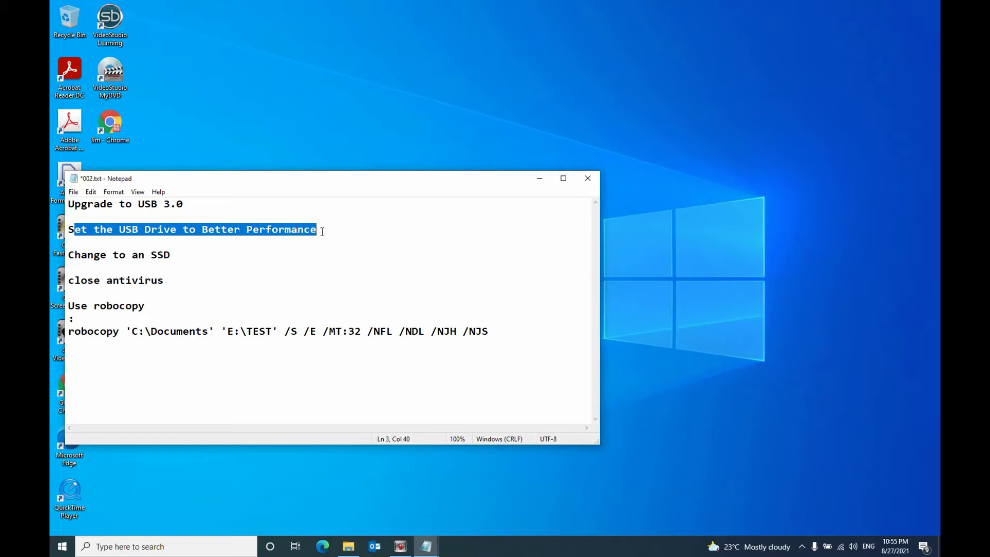
{"action": "triple_click", "coordinate": [78, 234]}
- Launch Computer Management from This PC in File Explorer
{"action": "left_click", "coordinate": [348, 547]}
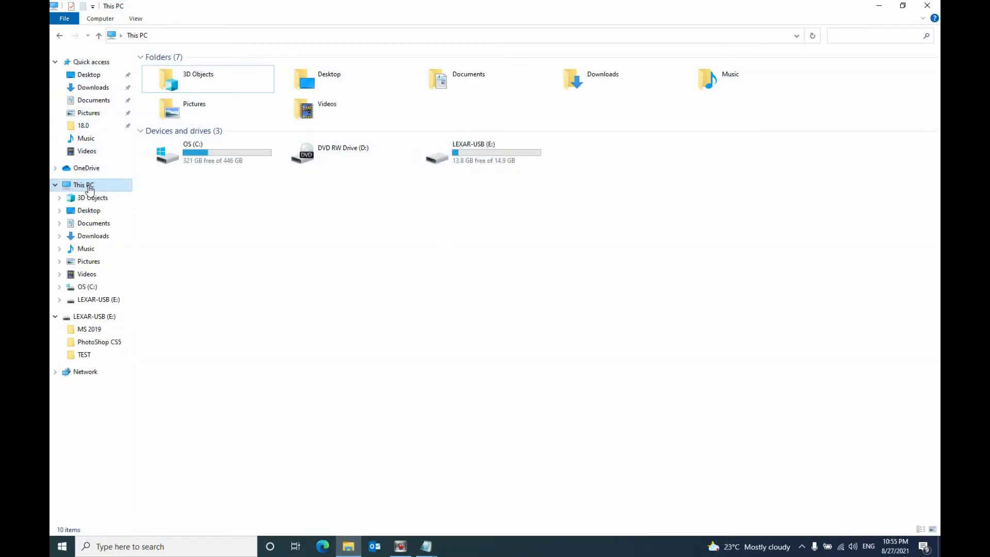
{"action": "right_click", "coordinate": [90, 190]}
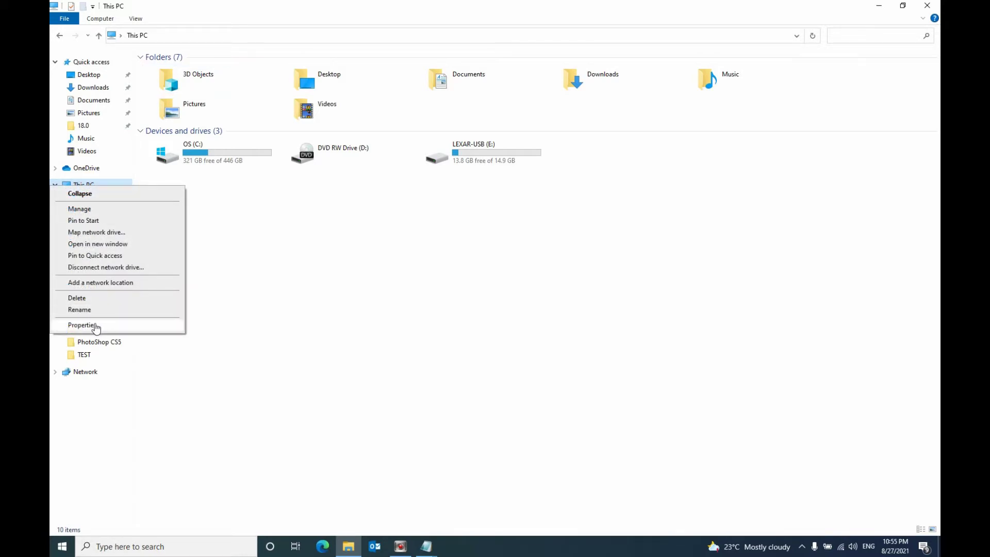
{"action": "left_click", "coordinate": [95, 326]}
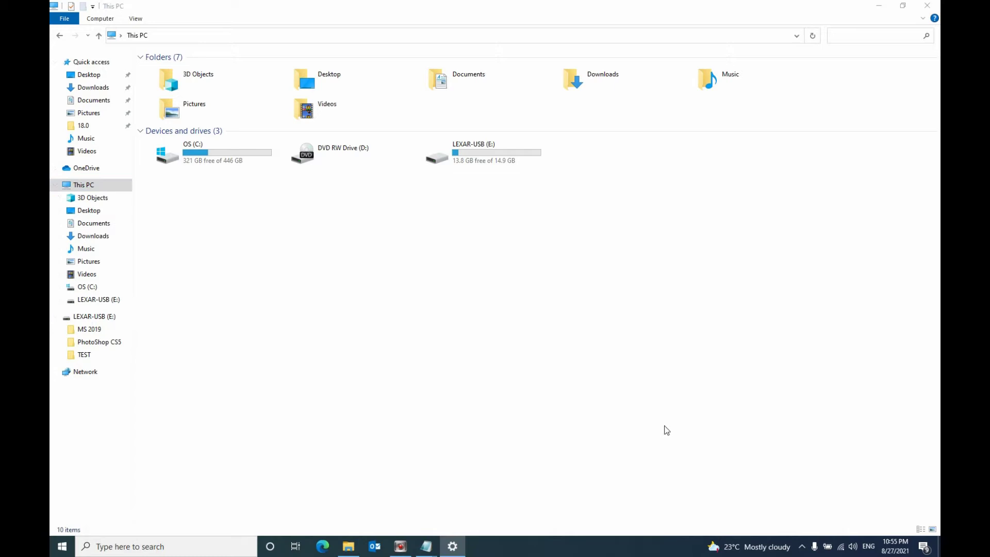
{"action": "right_click", "coordinate": [90, 187]}
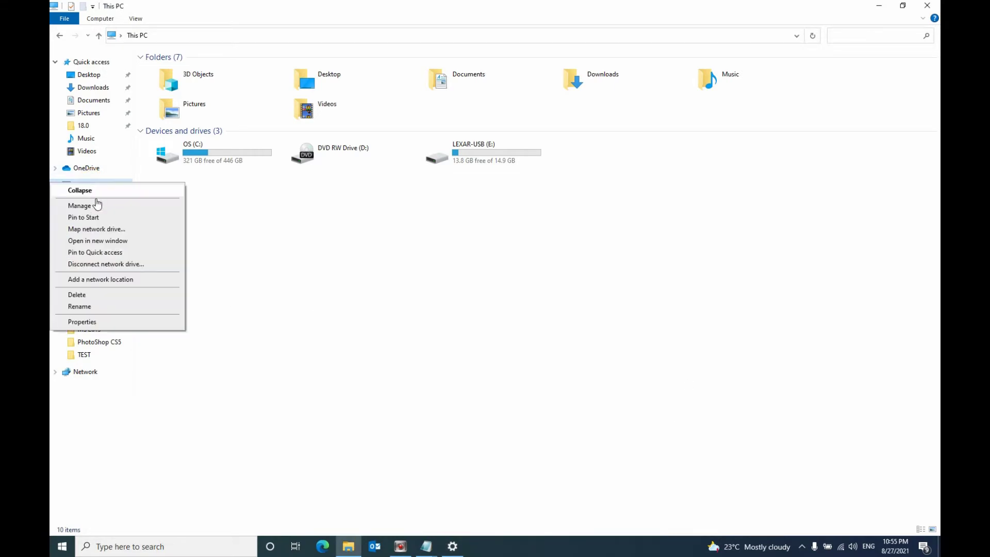
{"action": "left_click", "coordinate": [294, 197]}
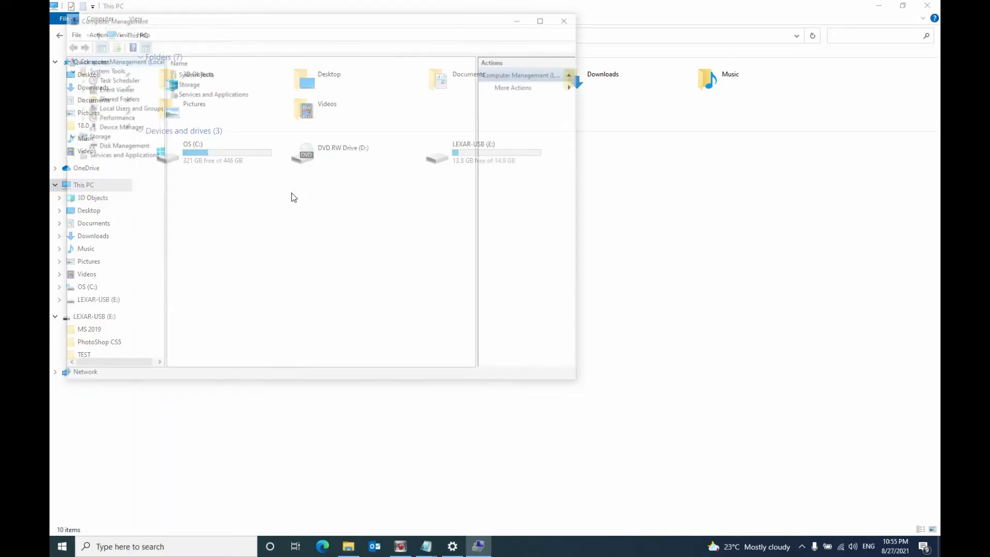
- Centre the window and open the Lexar USB Flash Drive's properties under Device Manager's Disk drives
{"action": "left_click_drag", "start_coordinate": [212, 21], "coordinate": [397, 118]}
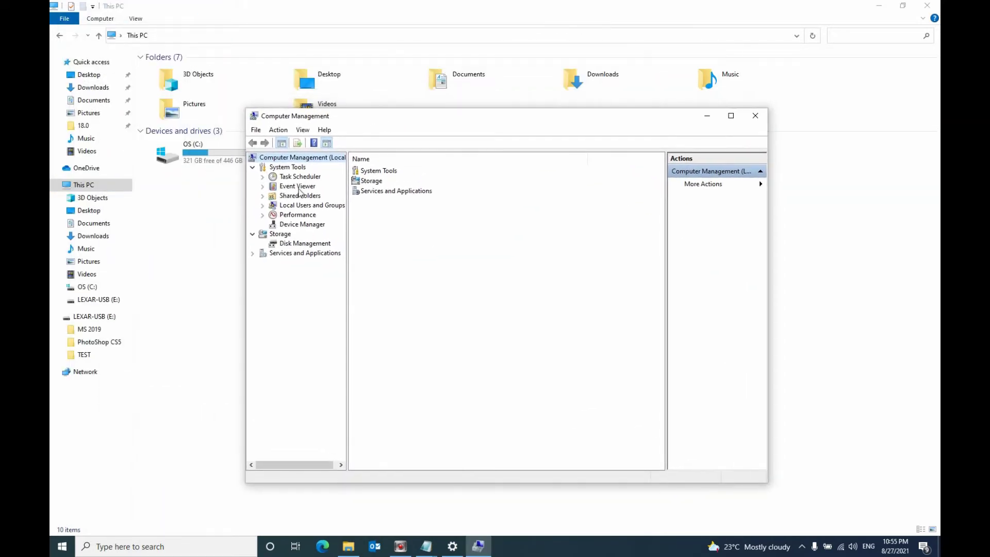
{"action": "left_click", "coordinate": [290, 225]}
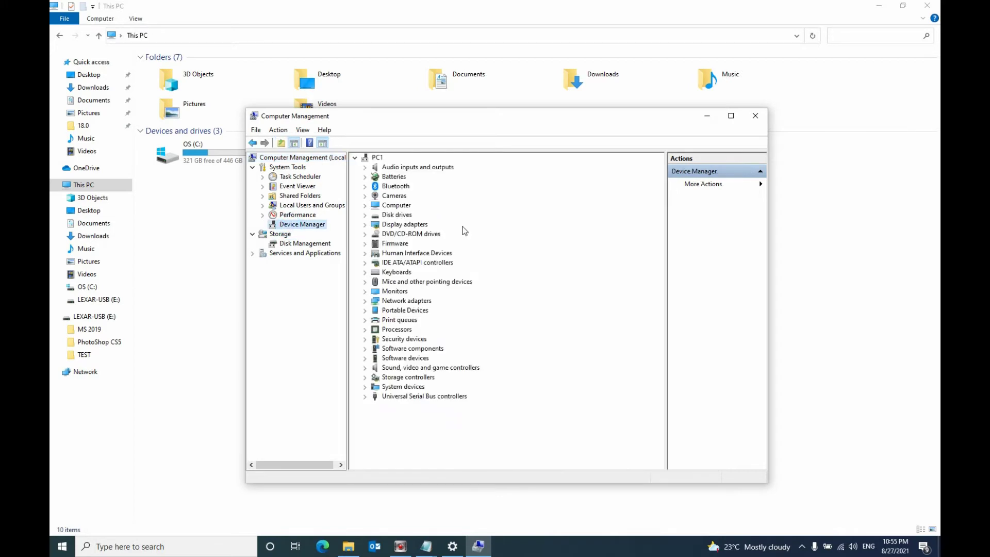
{"action": "left_click", "coordinate": [366, 215]}
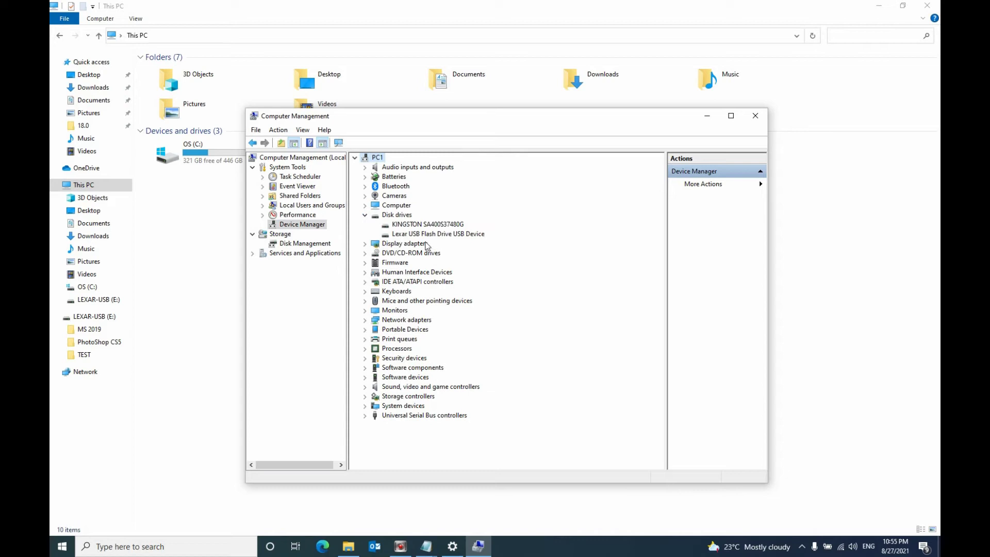
{"action": "left_click", "coordinate": [417, 234]}
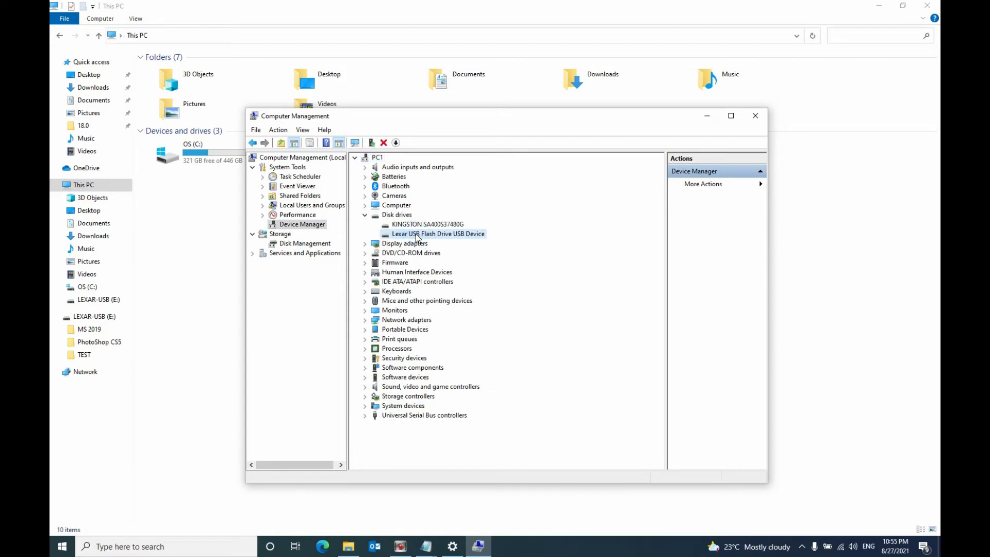
{"action": "right_click", "coordinate": [418, 235]}
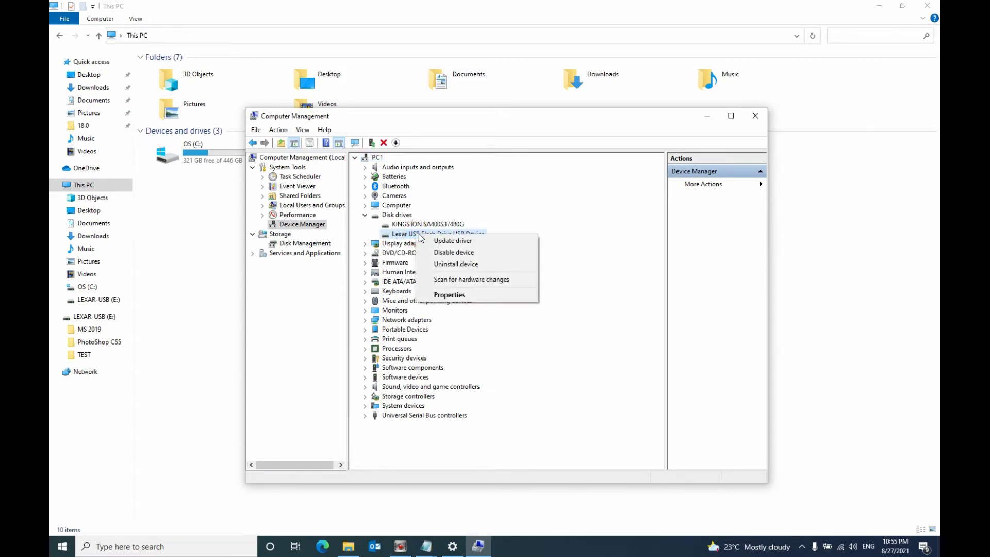
{"action": "left_click", "coordinate": [443, 299]}
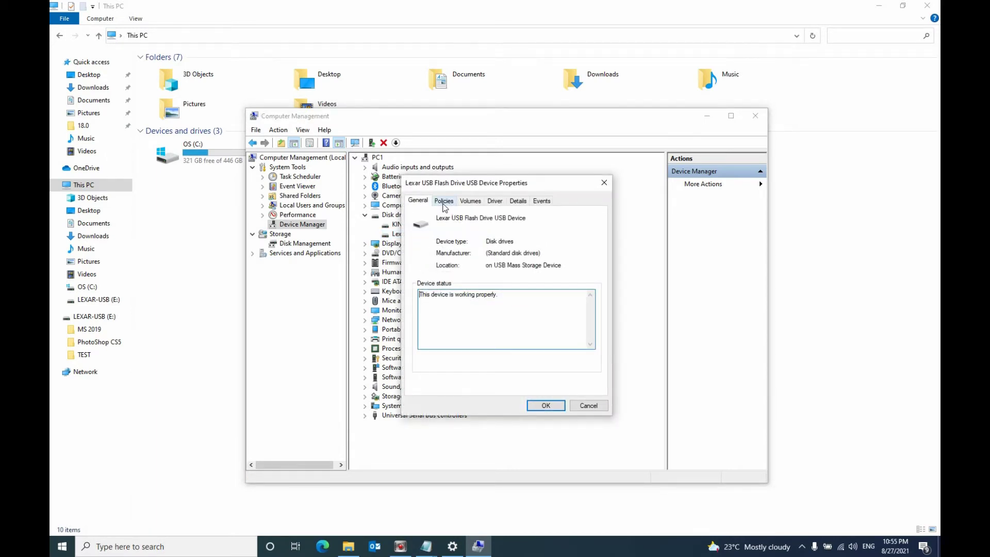
- Set the Lexar drive's removal policy to Better performance and confirm with OK
{"action": "left_click", "coordinate": [443, 201]}
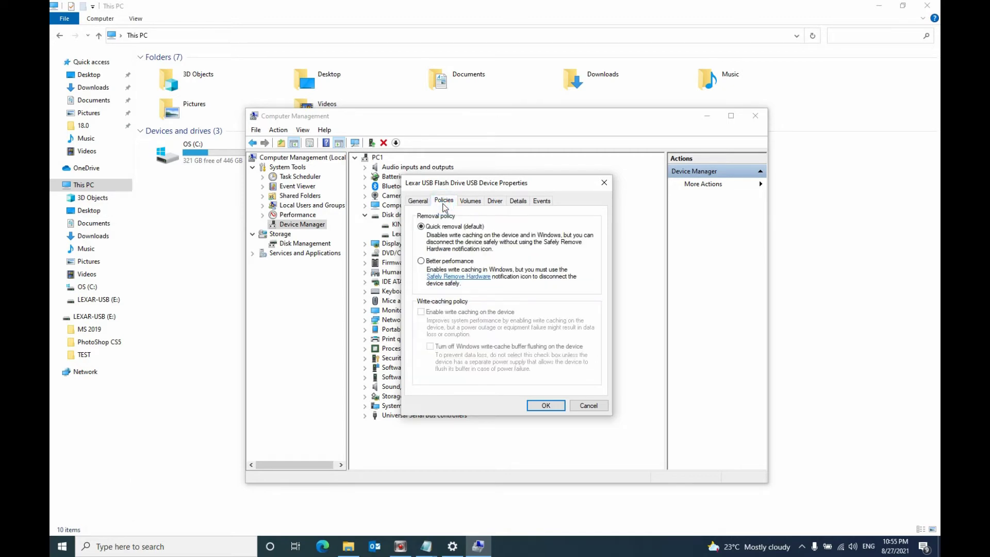
{"action": "left_click", "coordinate": [422, 262]}
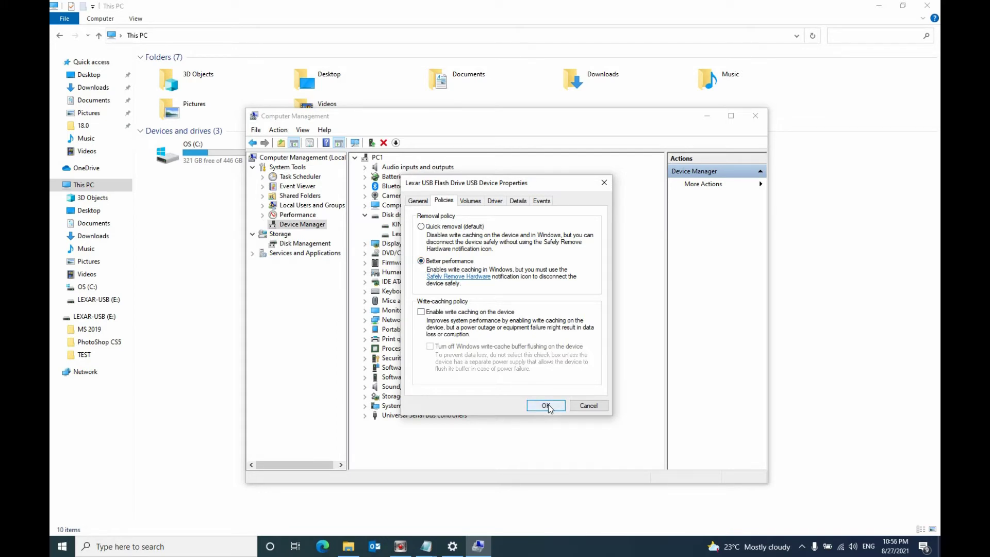
{"action": "left_click", "coordinate": [546, 406]}
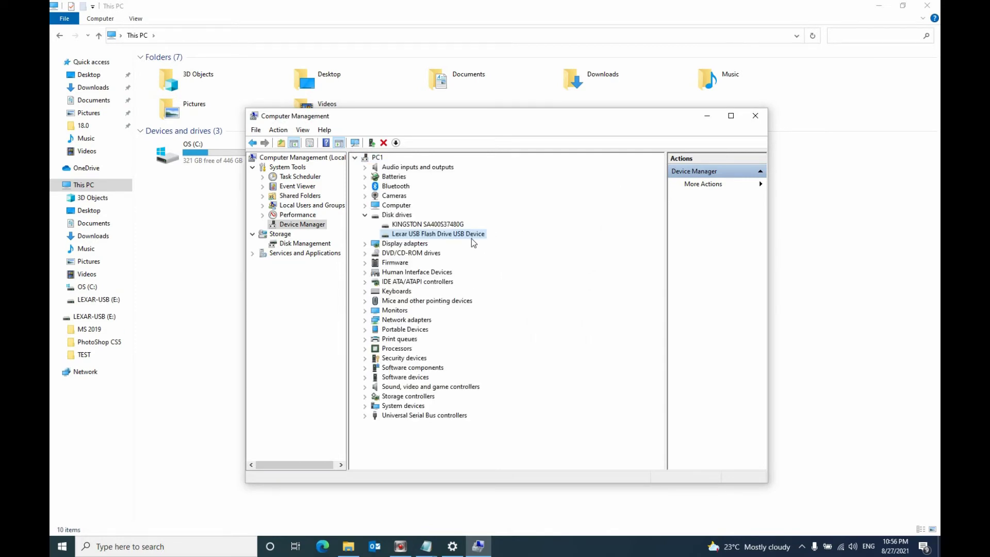
- Bring the 002.txt Notepad note to the front from the taskbar
{"action": "left_click", "coordinate": [335, 497]}
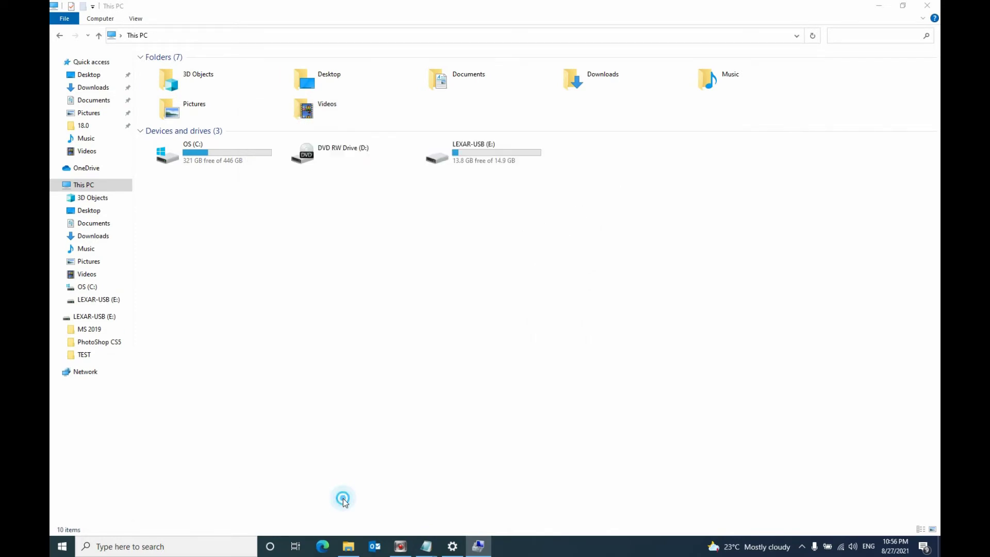
{"action": "mouse_move", "coordinate": [427, 548]}
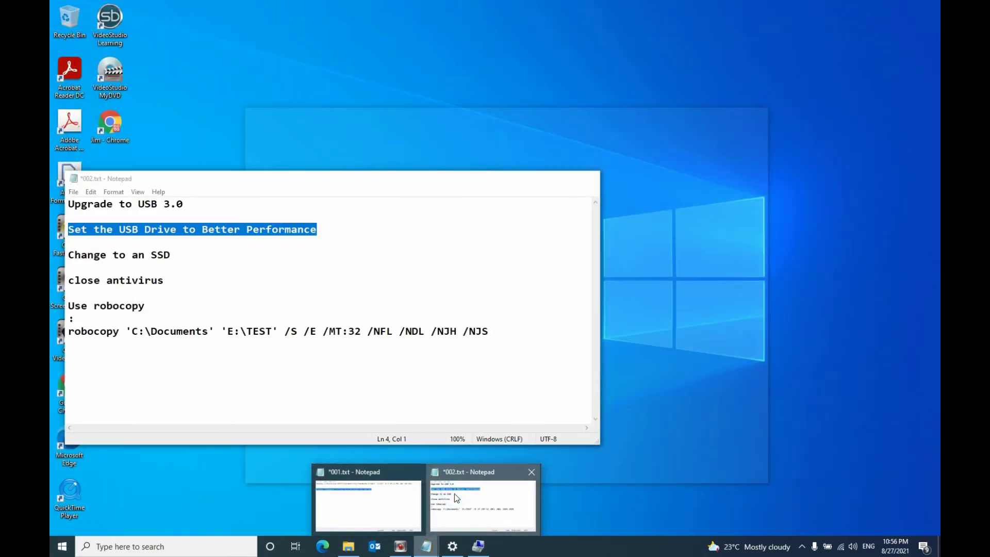
{"action": "left_click", "coordinate": [454, 493]}
- Highlight the close antivirus tip, then the Use robocopy heading and its word robocopy
{"action": "left_click", "coordinate": [144, 289]}
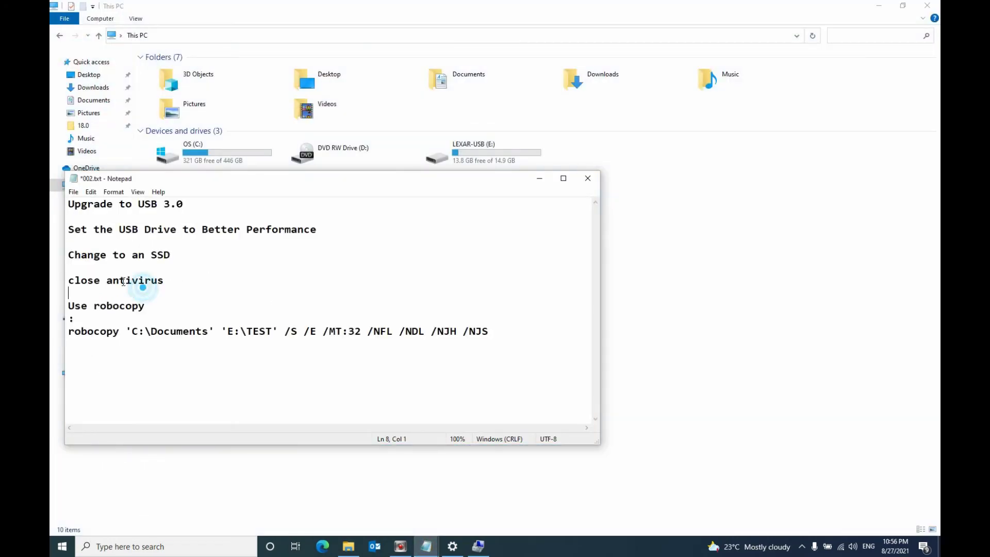
{"action": "left_click", "coordinate": [72, 267]}
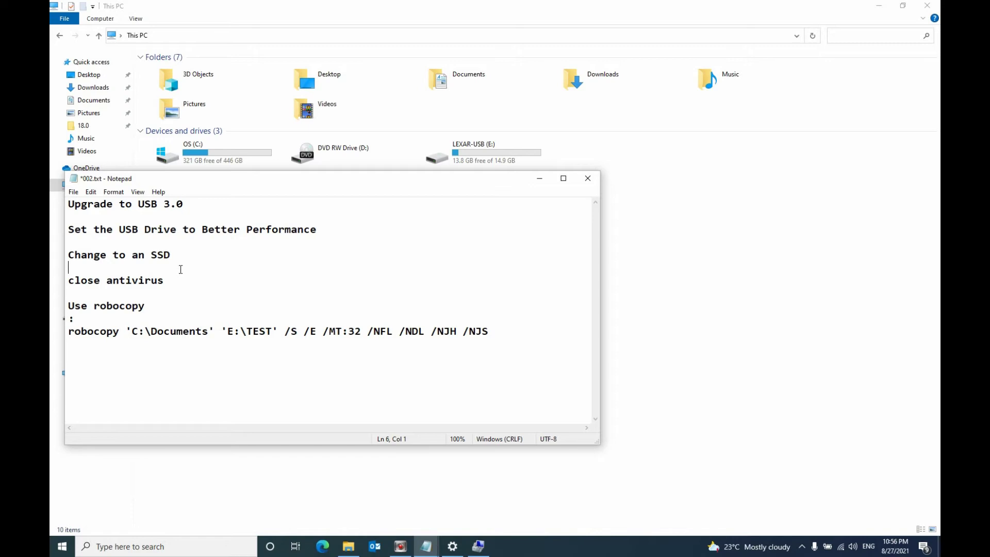
{"action": "left_click", "coordinate": [187, 276], "text": "shift"}
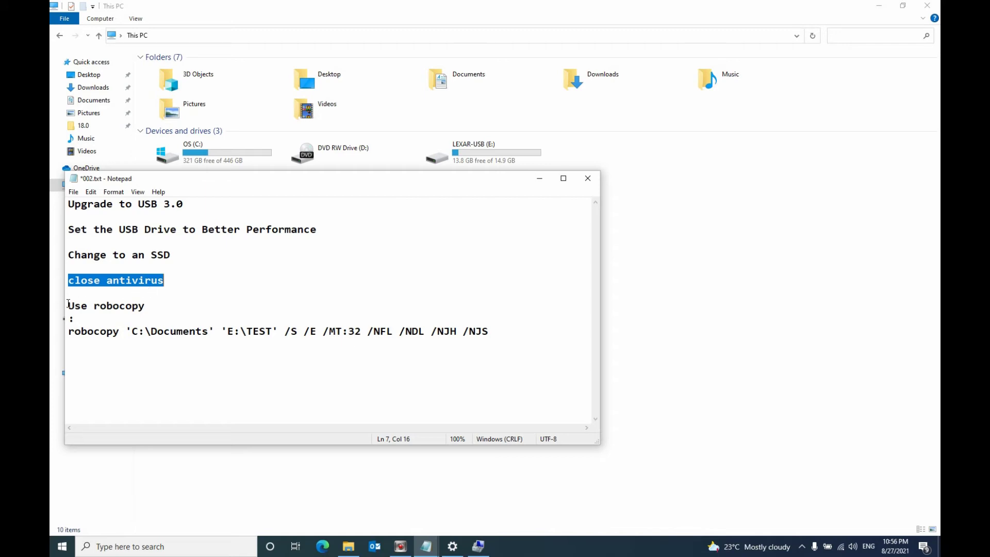
{"action": "left_click", "coordinate": [67, 305]}
{"action": "left_click", "coordinate": [155, 306], "text": "shift"}
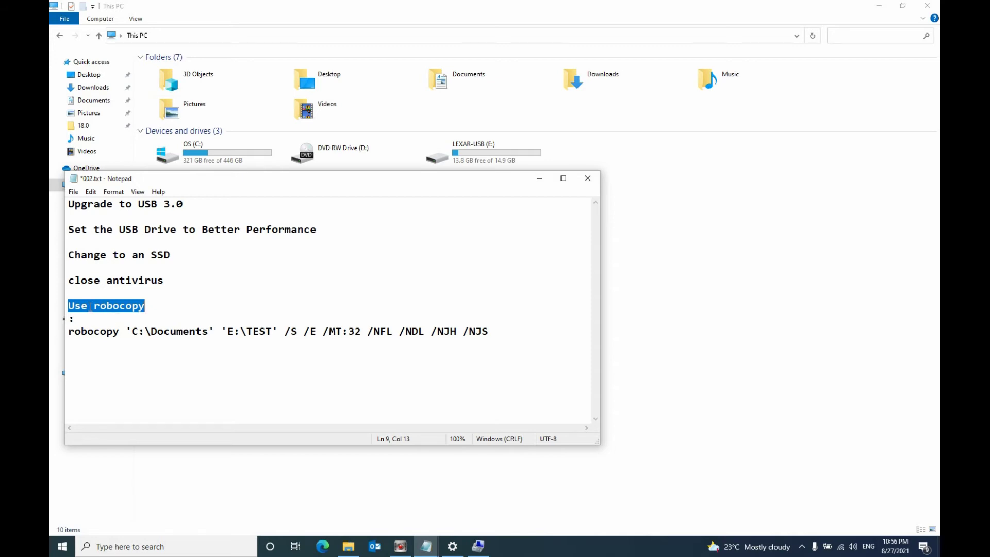
{"action": "left_click_drag", "start_coordinate": [90, 306], "coordinate": [69, 306]}
{"action": "left_click", "coordinate": [164, 304], "text": "shift"}
{"action": "left_click", "coordinate": [145, 313]}
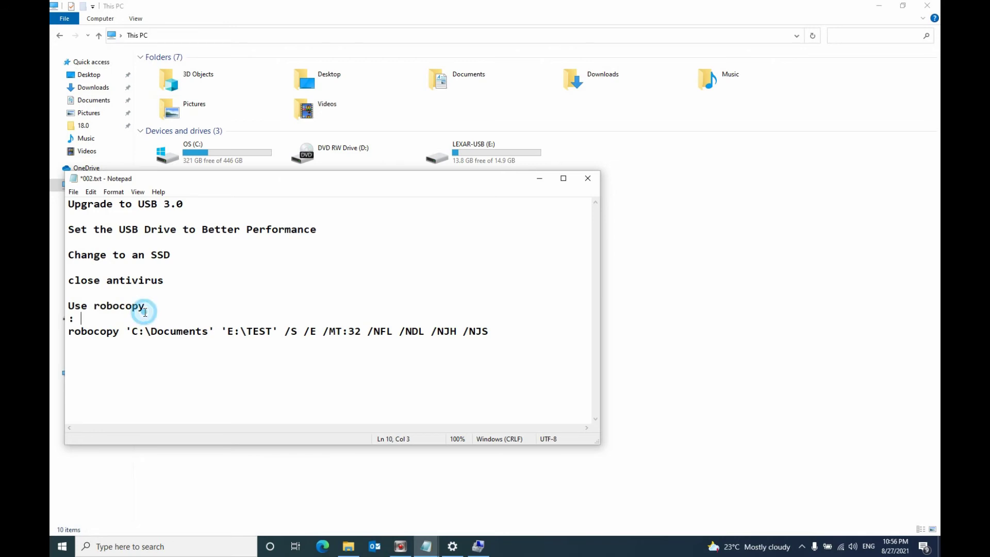
- Search Start for 'power' and run Windows PowerShell as Administrator
{"action": "left_click", "coordinate": [62, 546]}
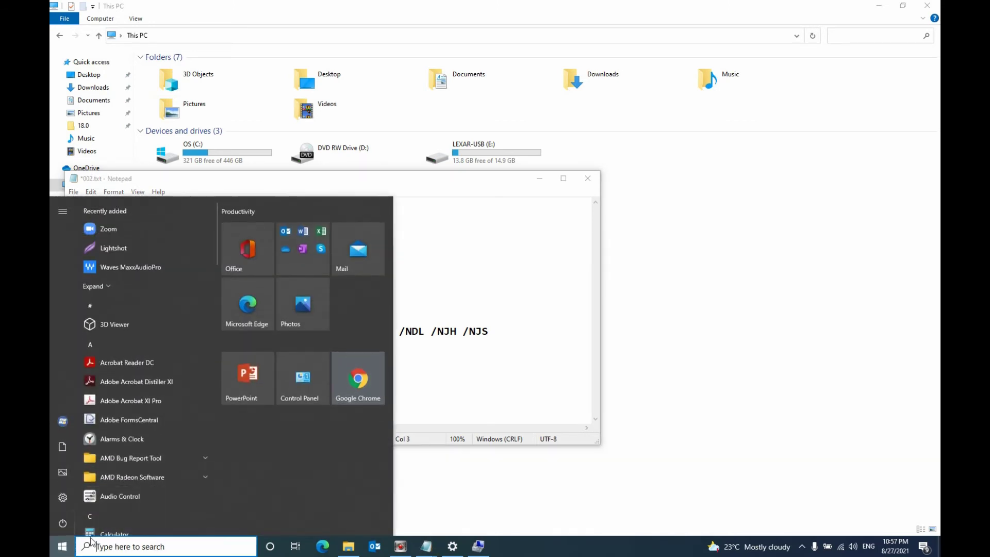
{"action": "left_click", "coordinate": [117, 547]}
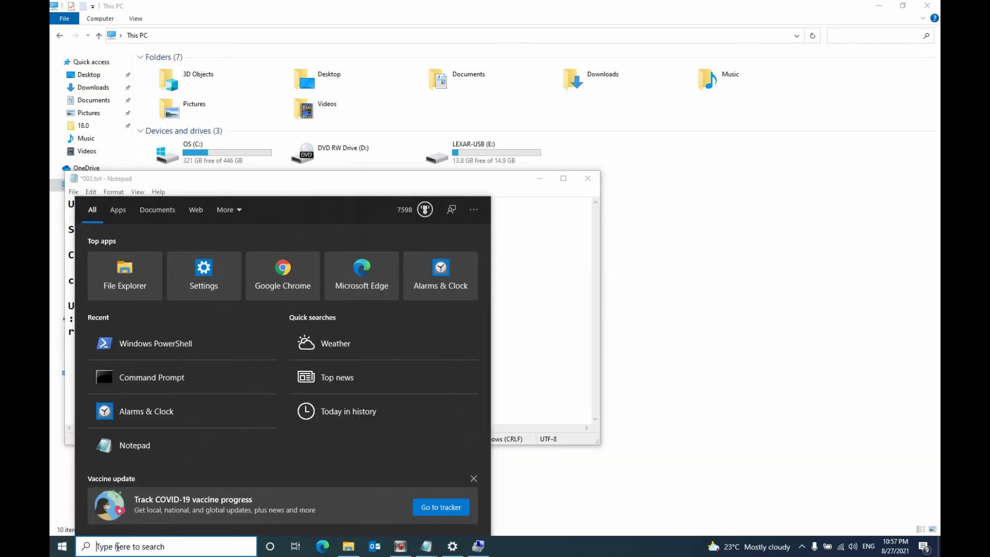
{"action": "type", "text": "power"}
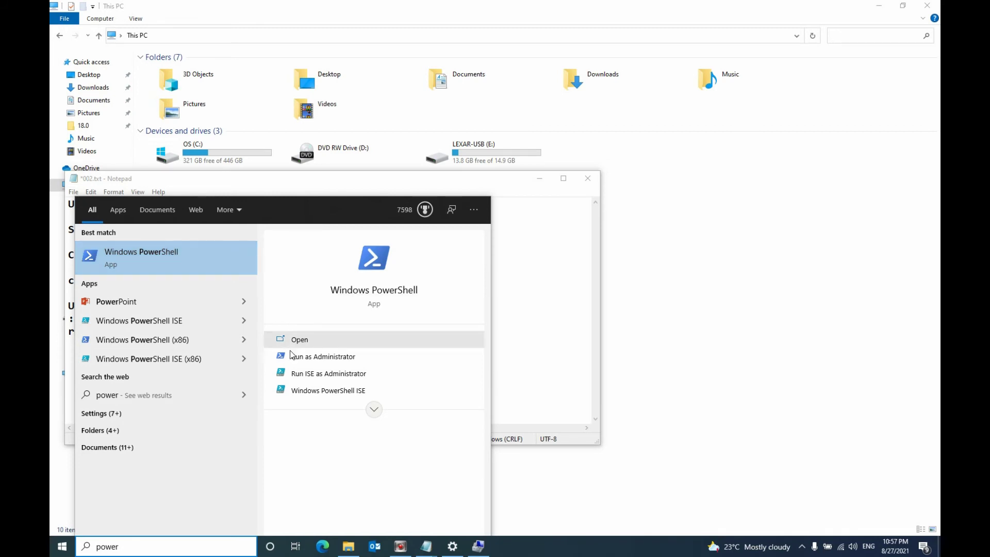
{"action": "left_click", "coordinate": [330, 358]}
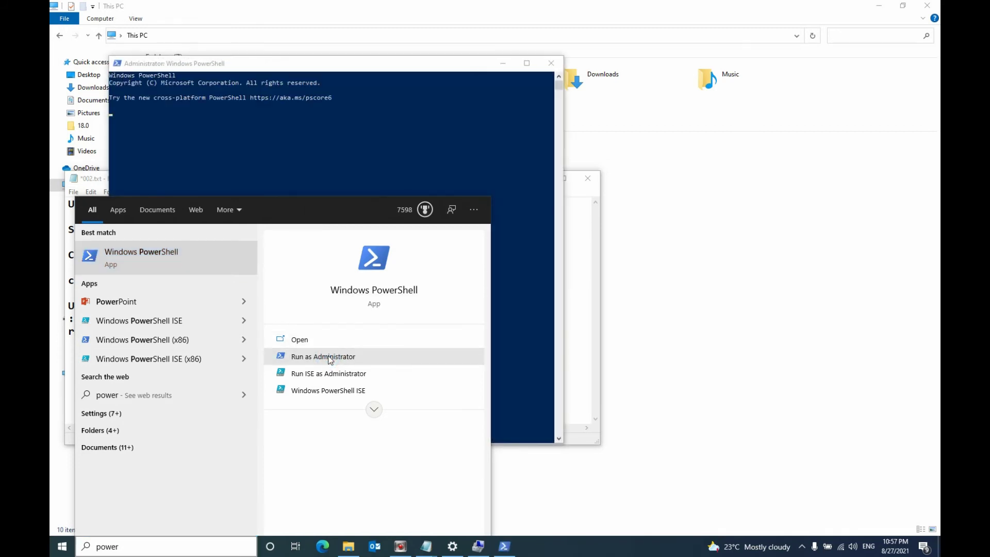
{"action": "left_click", "coordinate": [300, 164]}
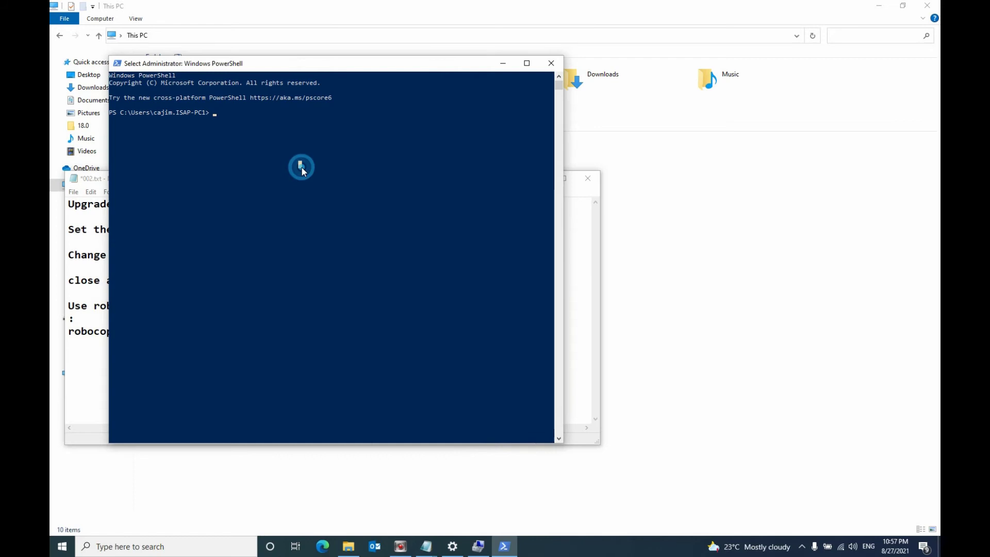
- Highlight the robocopy command's name, source C:\Documents, destination E:\TEST and its switches in the note
{"action": "left_click", "coordinate": [582, 200]}
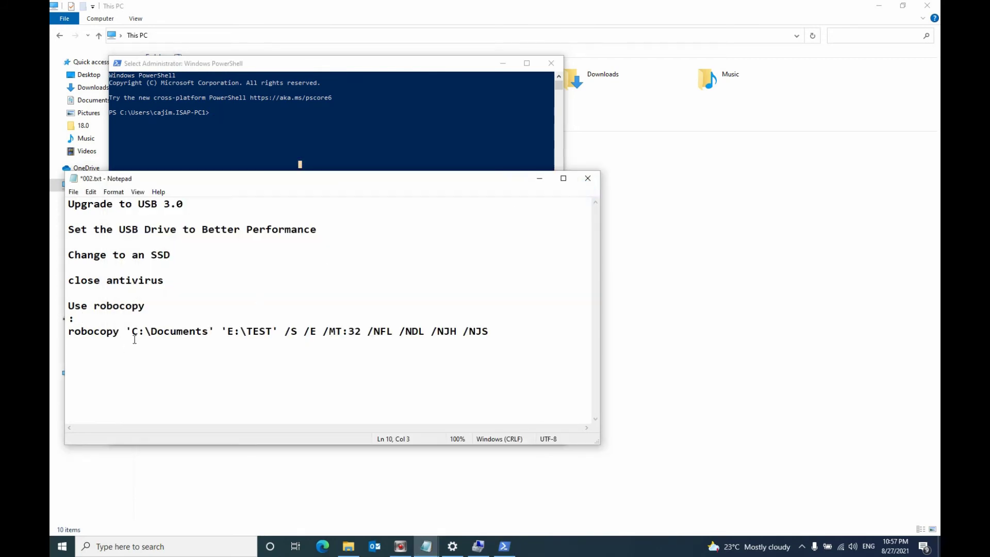
{"action": "left_click_drag", "start_coordinate": [69, 334], "coordinate": [119, 334]}
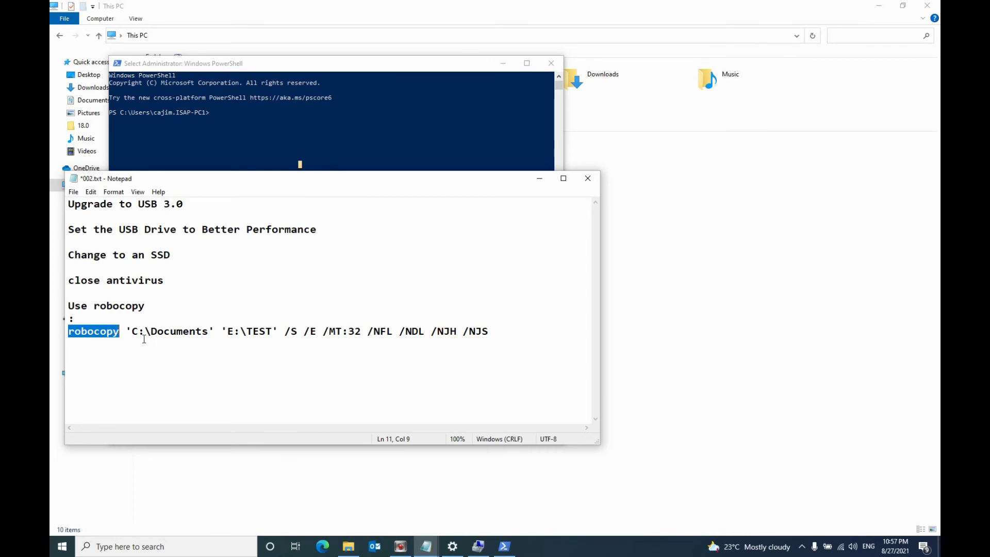
{"action": "left_click", "coordinate": [130, 331]}
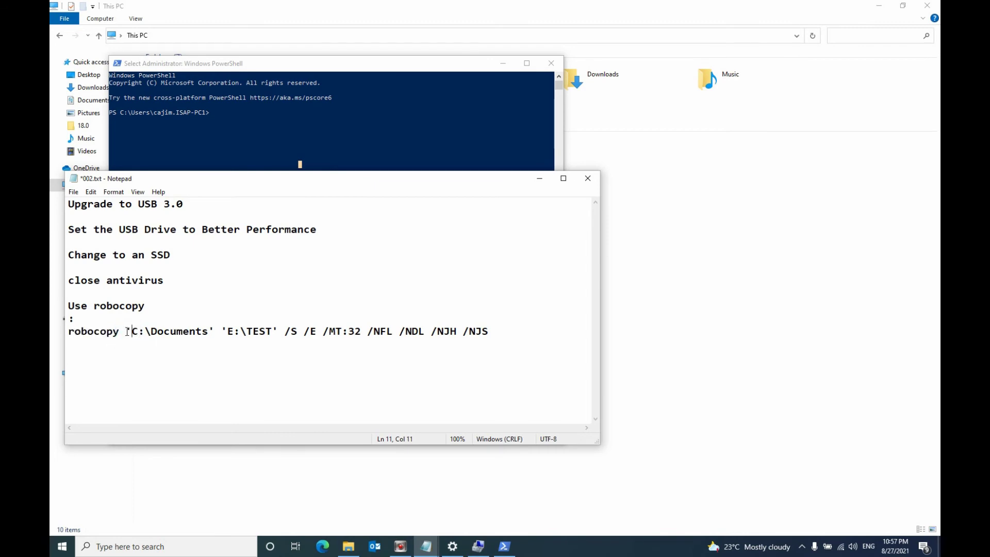
{"action": "left_click_drag", "start_coordinate": [127, 331], "coordinate": [213, 332]}
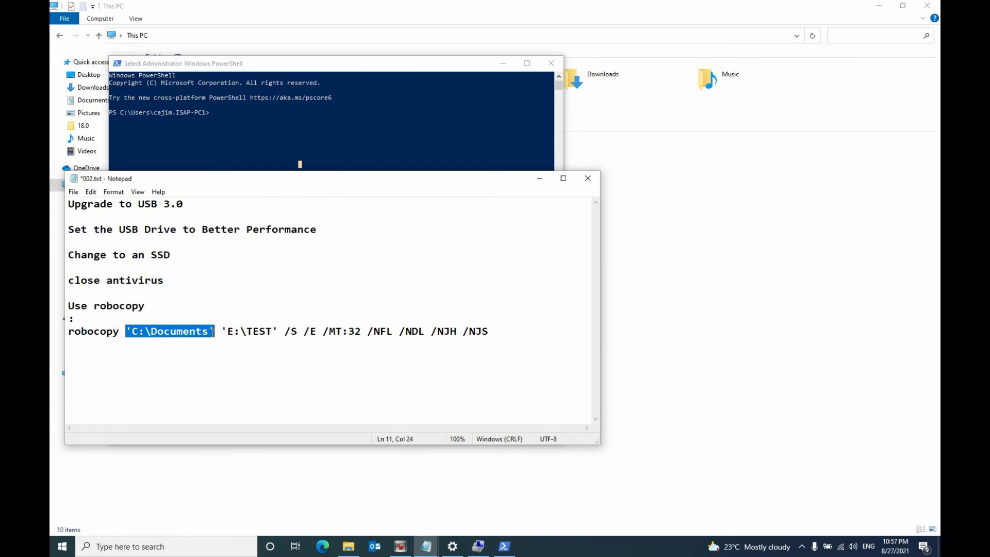
{"action": "left_click_drag", "start_coordinate": [222, 332], "coordinate": [514, 330]}
{"action": "left_click", "coordinate": [295, 343]}
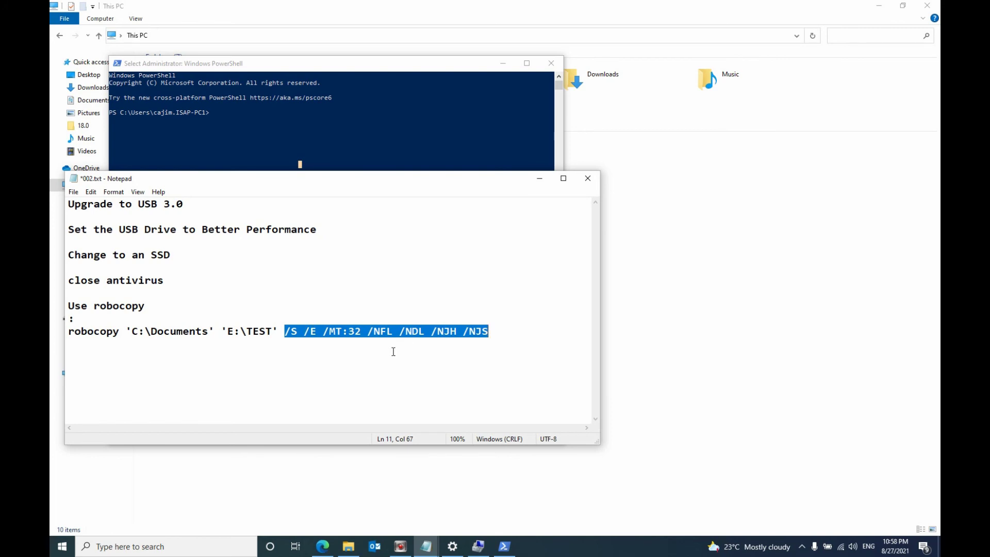
- Select the whole robocopy 'C:\Documents' 'E:\TEST' /S /E /MT:32 /NFL /NDL /NJH /NJS line
{"action": "left_click_drag", "start_coordinate": [69, 332], "coordinate": [144, 336]}
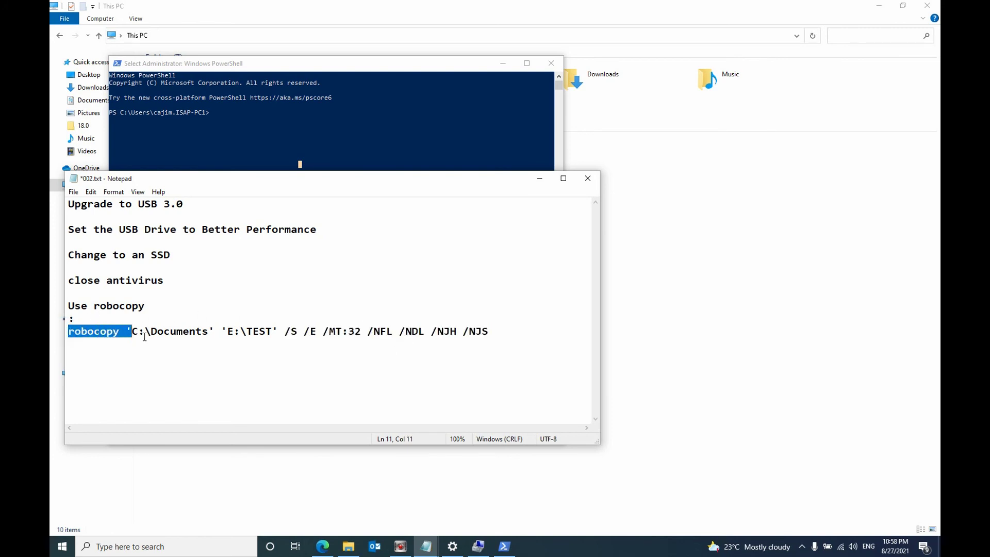
{"action": "left_click", "coordinate": [69, 332]}
{"action": "left_click", "coordinate": [506, 330], "text": "shift"}
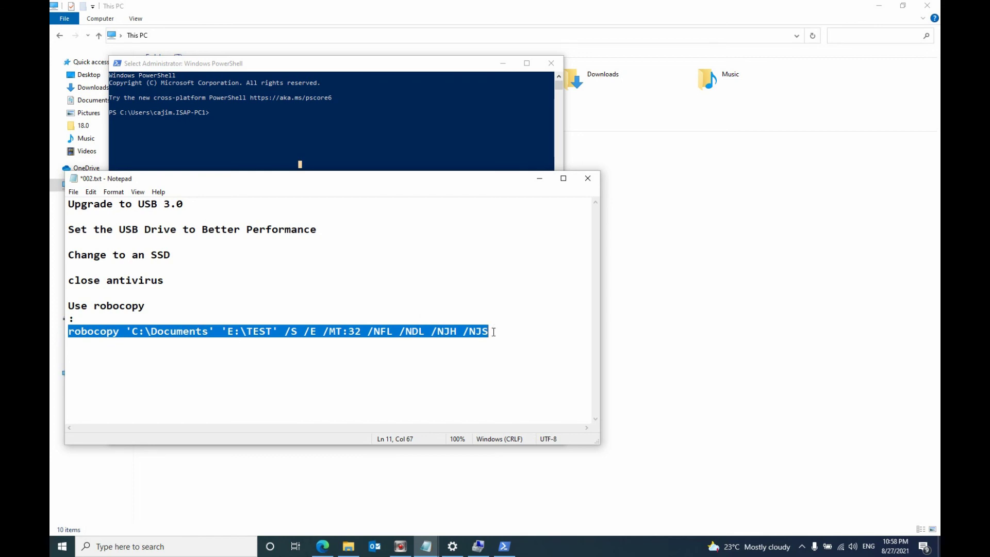
{"action": "left_click", "coordinate": [506, 331]}
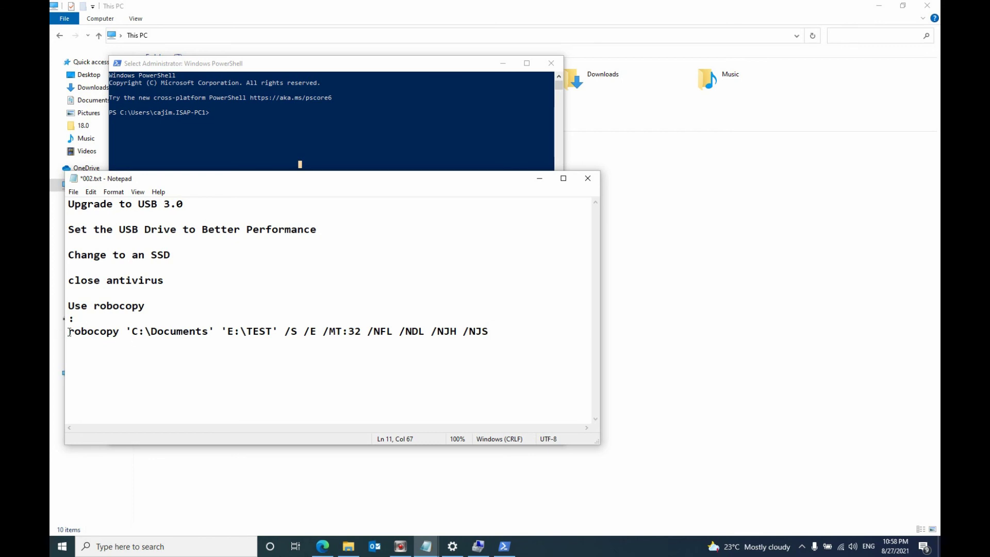
{"action": "left_click_drag", "start_coordinate": [68, 331], "coordinate": [512, 333]}
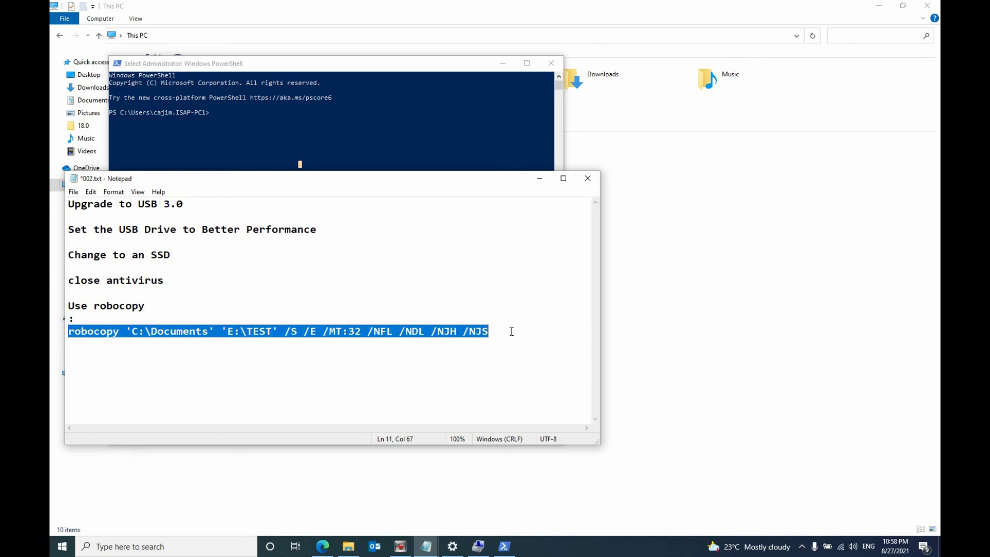